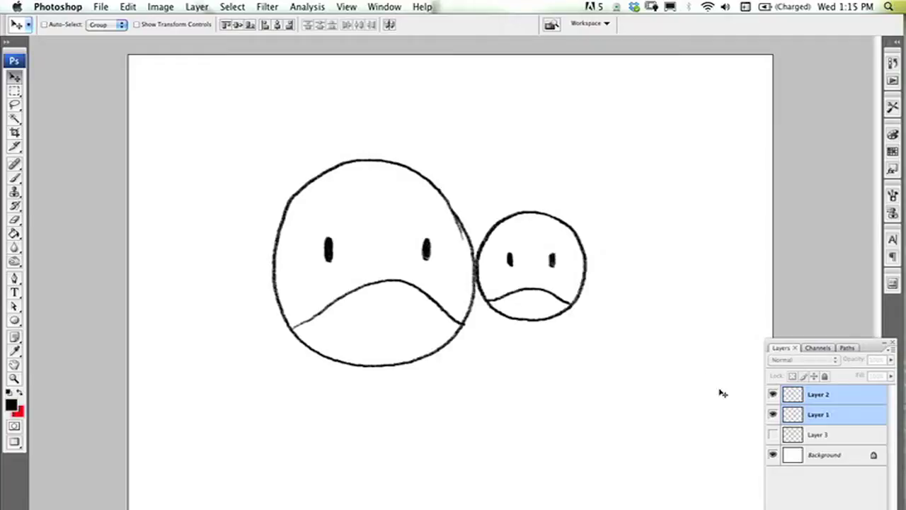
Select Layer 2 in the robot-faces document.
{"action": "left_click", "coordinate": [830, 401]}
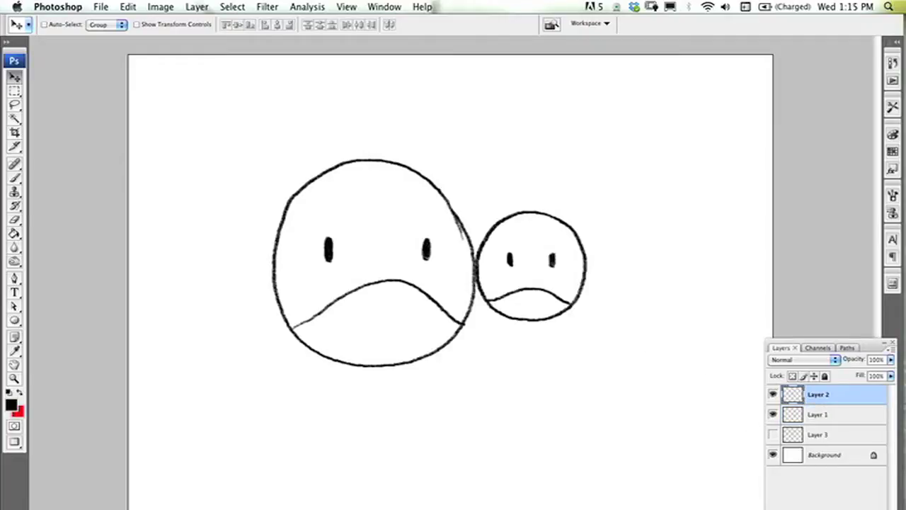
On a new layer, brush a red circle around the faces' junction, hide it, and select Layer 2.
{"action": "key", "text": "super+alt+shift+n"}
{"action": "key", "text": "x"}
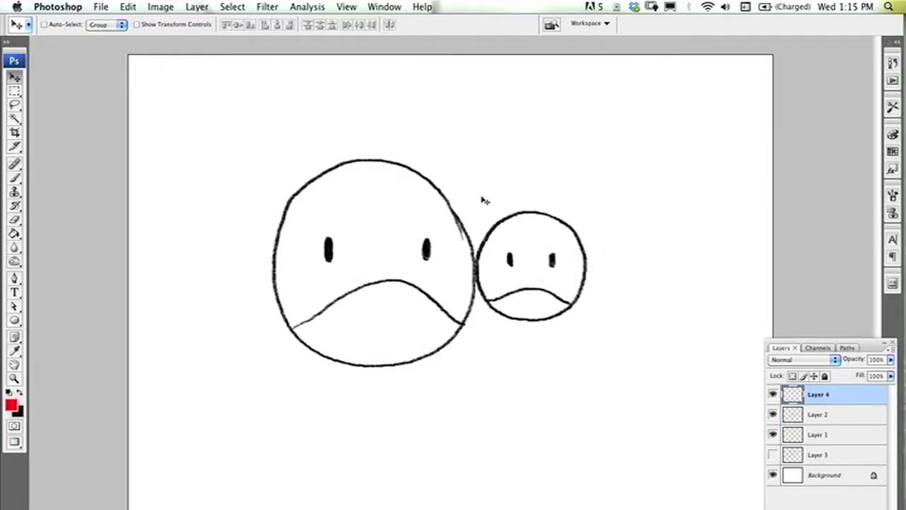
{"action": "key", "text": "b"}
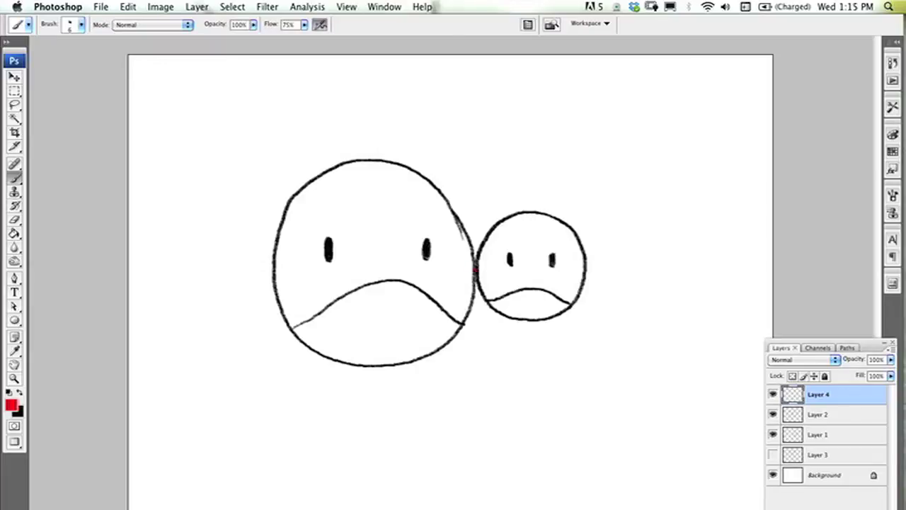
{"action": "mouse_move", "coordinate": [464, 249]}
{"action": "left_mouse_down"}
{"action": "mouse_move", "coordinate": [459, 279]}
{"action": "mouse_move", "coordinate": [476, 289]}
{"action": "mouse_move", "coordinate": [493, 255]}
{"action": "left_mouse_up"}
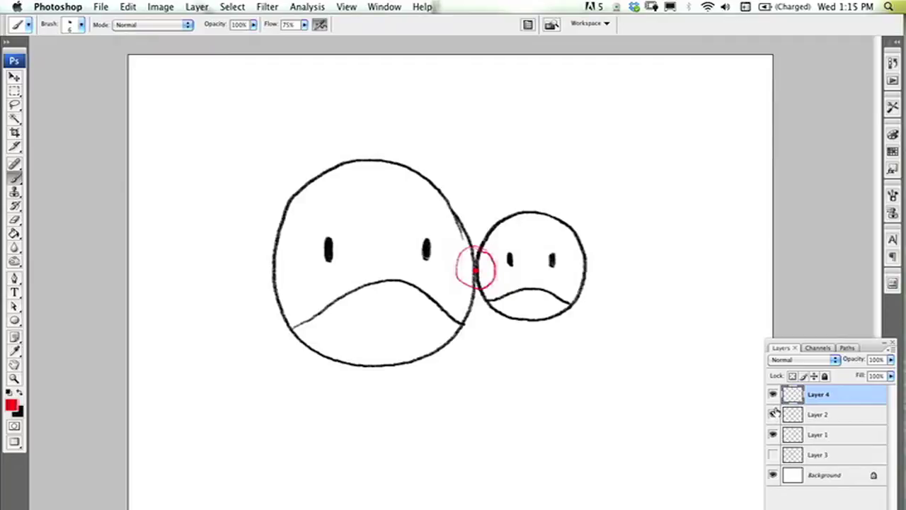
{"action": "left_click", "coordinate": [774, 395]}
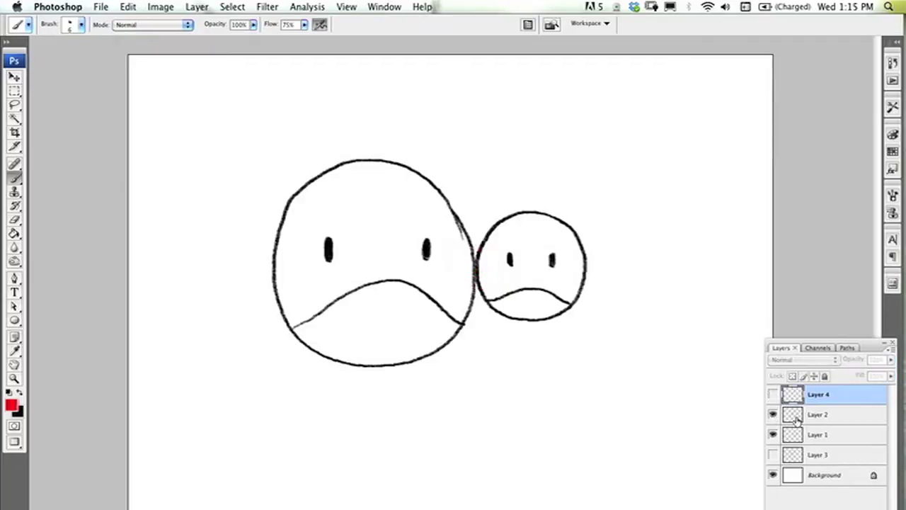
{"action": "left_click", "coordinate": [825, 418]}
Add a new layer and load the 20 px textured brush in black.
{"action": "key", "text": "alt+shift+super+n"}
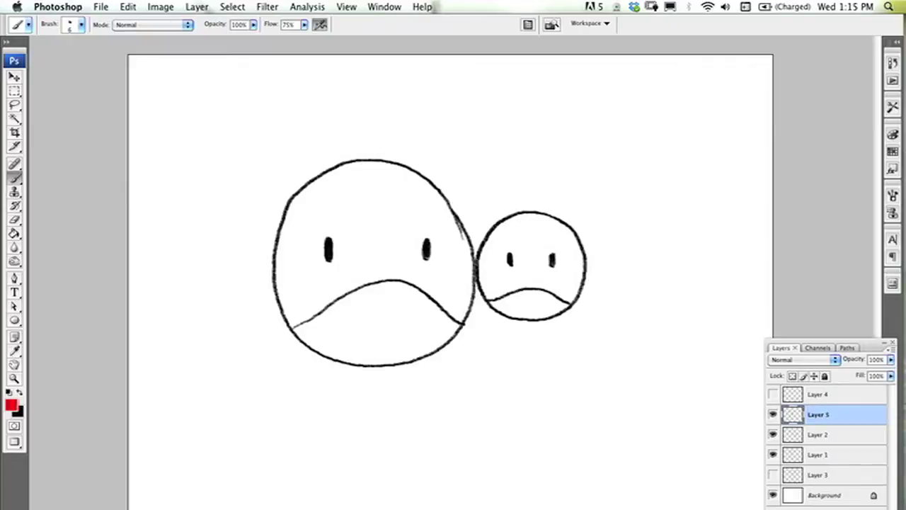
{"action": "key", "text": "x"}
{"action": "right_click", "coordinate": [333, 193]}
{"action": "left_click", "coordinate": [748, 323]}
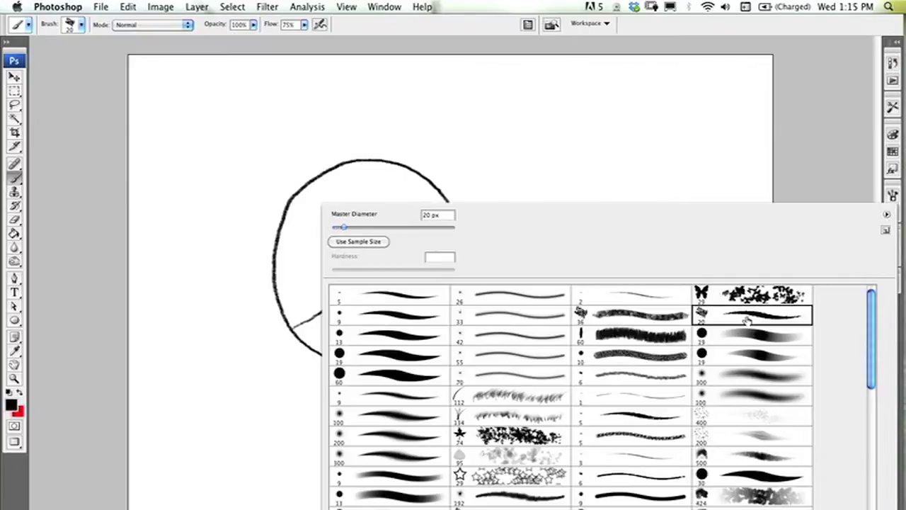
{"action": "key", "text": "Return"}
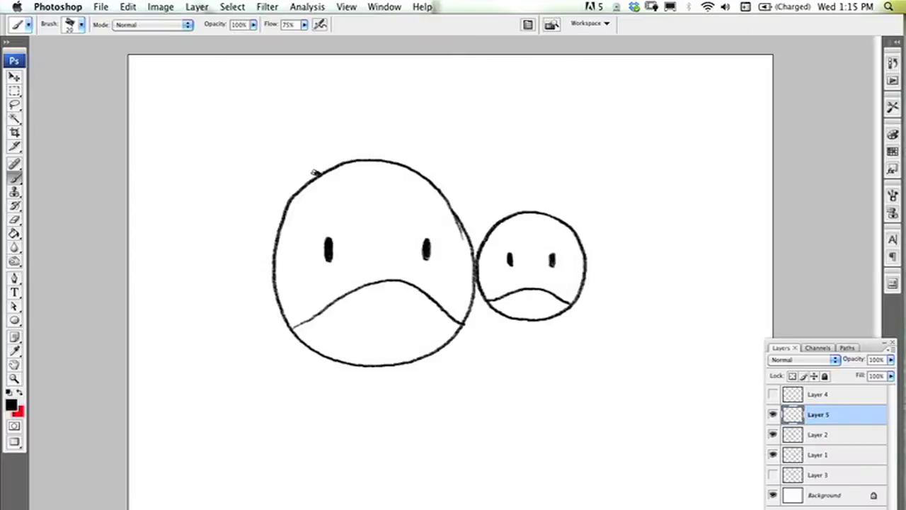
Thicken the big circle's upper outlines and the small circle's upper-left outline, then hide the layer.
{"action": "mouse_move", "coordinate": [320, 173]}
{"action": "left_mouse_down"}
{"action": "mouse_move", "coordinate": [280, 208]}
{"action": "mouse_move", "coordinate": [269, 250]}
{"action": "mouse_move", "coordinate": [268, 290]}
{"action": "mouse_move", "coordinate": [287, 330]}
{"action": "mouse_move", "coordinate": [349, 365]}
{"action": "mouse_move", "coordinate": [406, 365]}
{"action": "mouse_move", "coordinate": [444, 347]}
{"action": "mouse_move", "coordinate": [469, 314]}
{"action": "mouse_move", "coordinate": [478, 268]}
{"action": "mouse_move", "coordinate": [473, 240]}
{"action": "mouse_move", "coordinate": [441, 181]}
{"action": "mouse_move", "coordinate": [406, 163]}
{"action": "mouse_move", "coordinate": [354, 157]}
{"action": "mouse_move", "coordinate": [320, 169]}
{"action": "mouse_move", "coordinate": [286, 201]}
{"action": "left_mouse_up"}
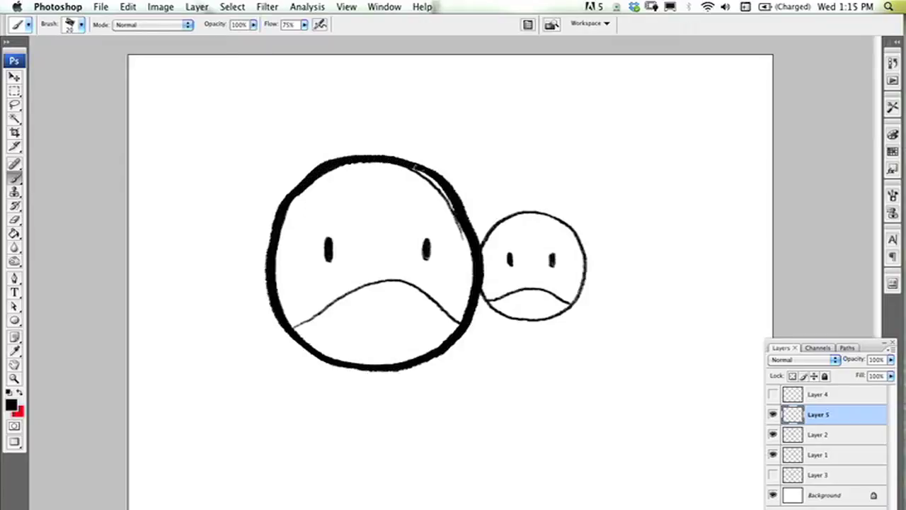
{"action": "mouse_move", "coordinate": [415, 167]}
{"action": "left_mouse_down"}
{"action": "mouse_move", "coordinate": [436, 180]}
{"action": "mouse_move", "coordinate": [461, 222]}
{"action": "mouse_move", "coordinate": [408, 167]}
{"action": "mouse_move", "coordinate": [454, 207]}
{"action": "mouse_move", "coordinate": [419, 171]}
{"action": "left_mouse_up"}
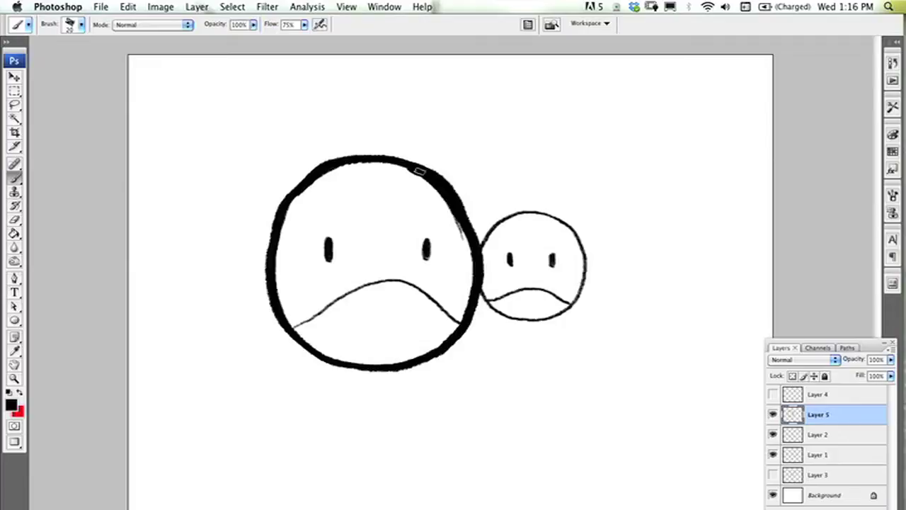
{"action": "mouse_move", "coordinate": [478, 249]}
{"action": "left_mouse_down"}
{"action": "mouse_move", "coordinate": [508, 215]}
{"action": "mouse_move", "coordinate": [548, 214]}
{"action": "mouse_move", "coordinate": [576, 238]}
{"action": "mouse_move", "coordinate": [585, 281]}
{"action": "mouse_move", "coordinate": [569, 310]}
{"action": "mouse_move", "coordinate": [531, 323]}
{"action": "mouse_move", "coordinate": [487, 305]}
{"action": "mouse_move", "coordinate": [479, 276]}
{"action": "left_mouse_up"}
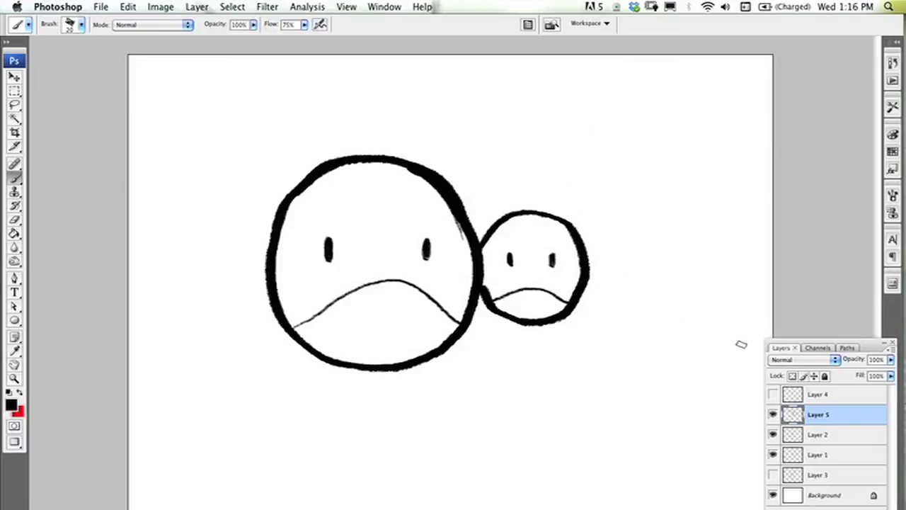
{"action": "left_click", "coordinate": [774, 414]}
Shift the small face on Layer 1 about 14 px left.
{"action": "left_click", "coordinate": [818, 457]}
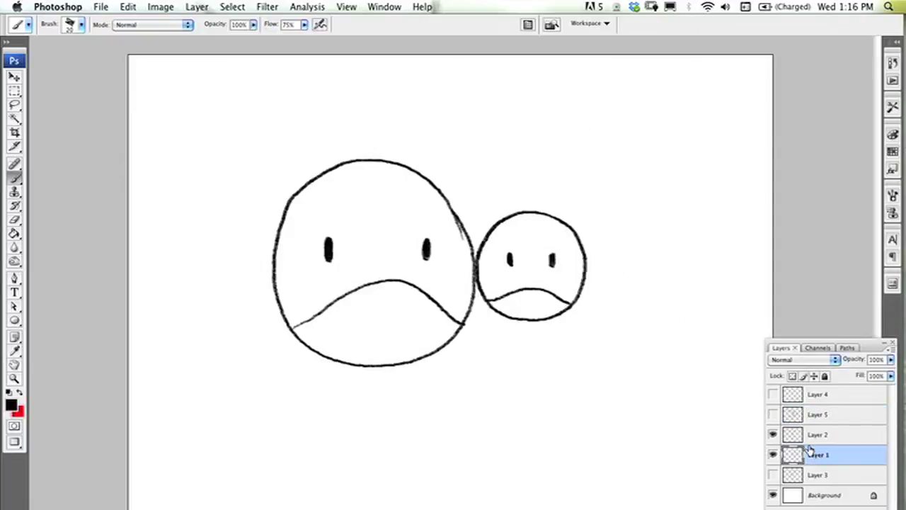
{"action": "key", "text": "v"}
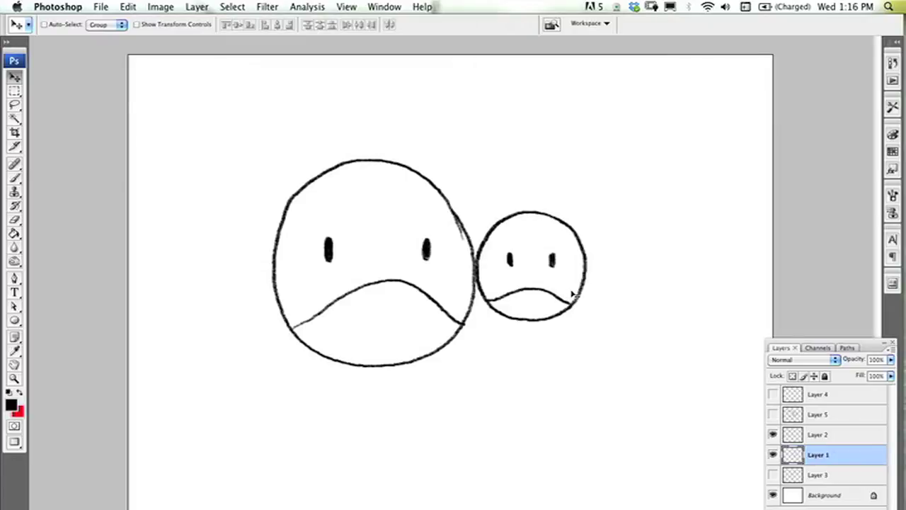
{"action": "left_click_drag", "start_coordinate": [574, 294], "coordinate": [567, 297]}
Erase the stray stroke where the two faces overlap.
{"action": "key", "text": "e"}
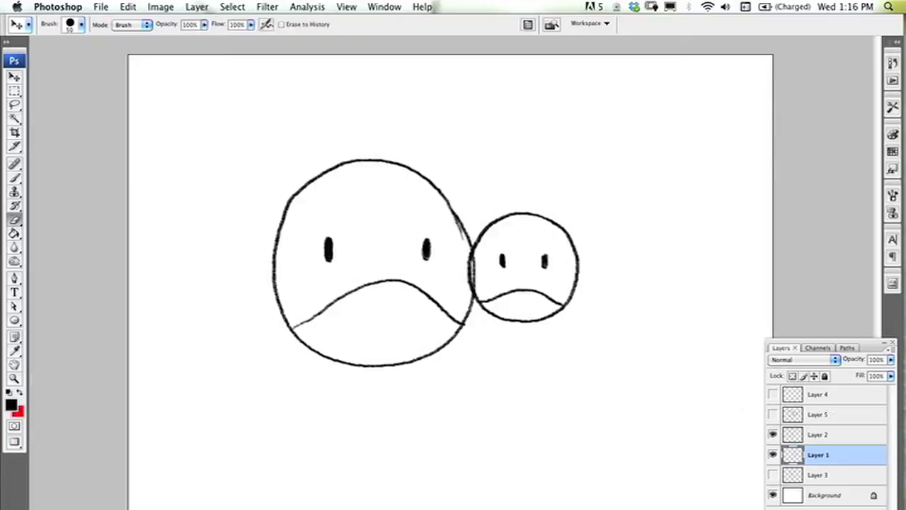
{"action": "mouse_move", "coordinate": [466, 267]}
{"action": "left_mouse_down"}
{"action": "mouse_move", "coordinate": [457, 287]}
{"action": "mouse_move", "coordinate": [458, 248]}
{"action": "left_mouse_up"}
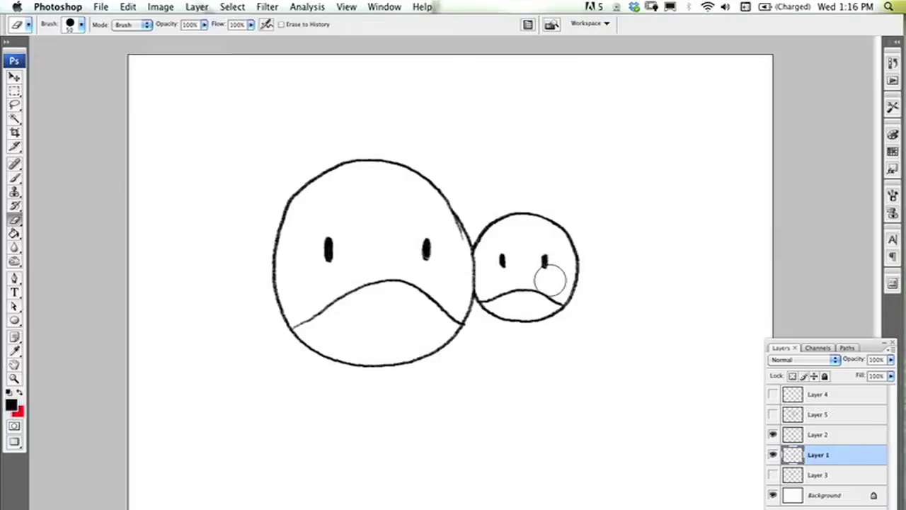
{"action": "key", "text": "v"}
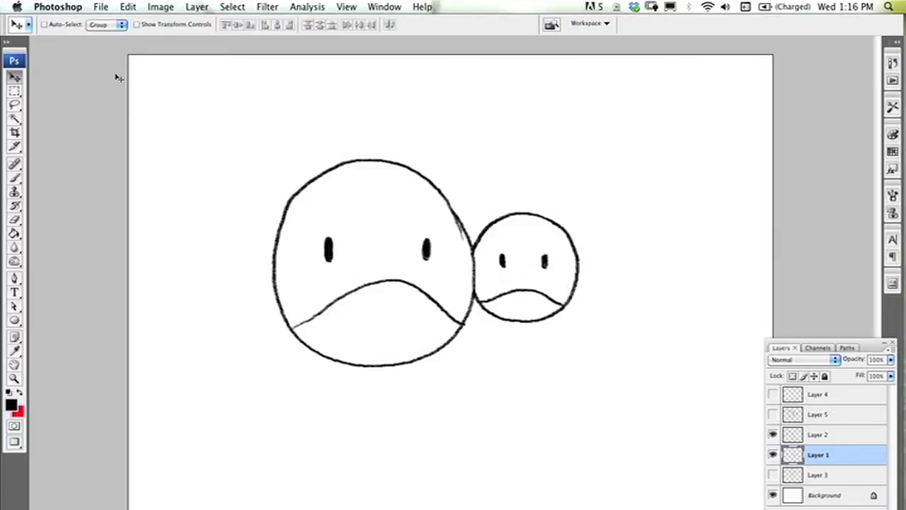
{"action": "left_click", "coordinate": [29, 24]}
{"action": "left_click", "coordinate": [29, 24]}
With the Pencil: Stumpy 6 pt preset, clean up the small circle's arc inside the big face.
{"action": "key", "text": "b"}
{"action": "left_click", "coordinate": [28, 24]}
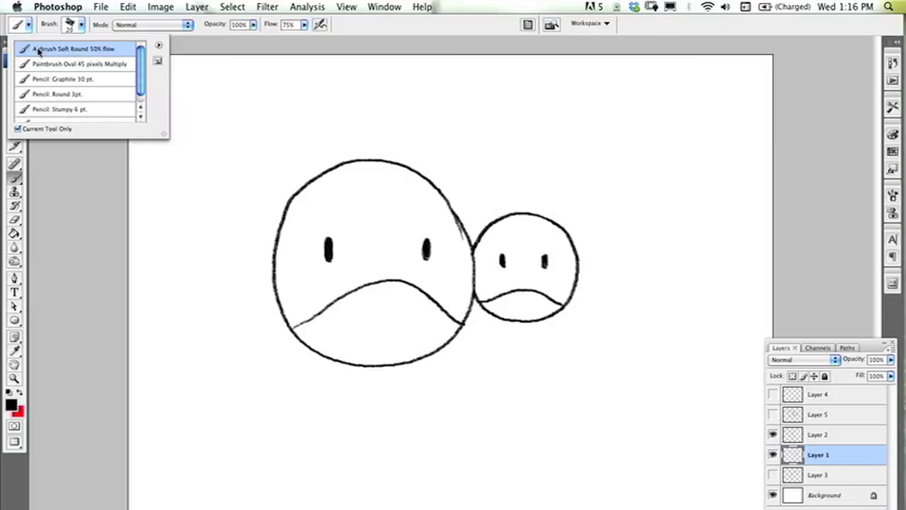
{"action": "left_click", "coordinate": [94, 110]}
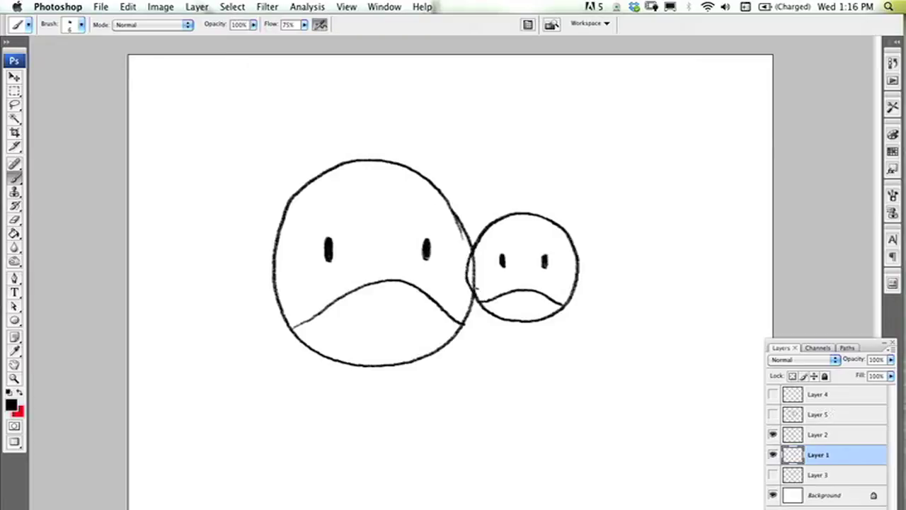
{"action": "left_click_drag", "start_coordinate": [479, 252], "coordinate": [470, 290]}
Move the small face on Layer 1 right, leaving a gap from the big face.
{"action": "left_click", "coordinate": [839, 435]}
{"action": "key", "text": "e"}
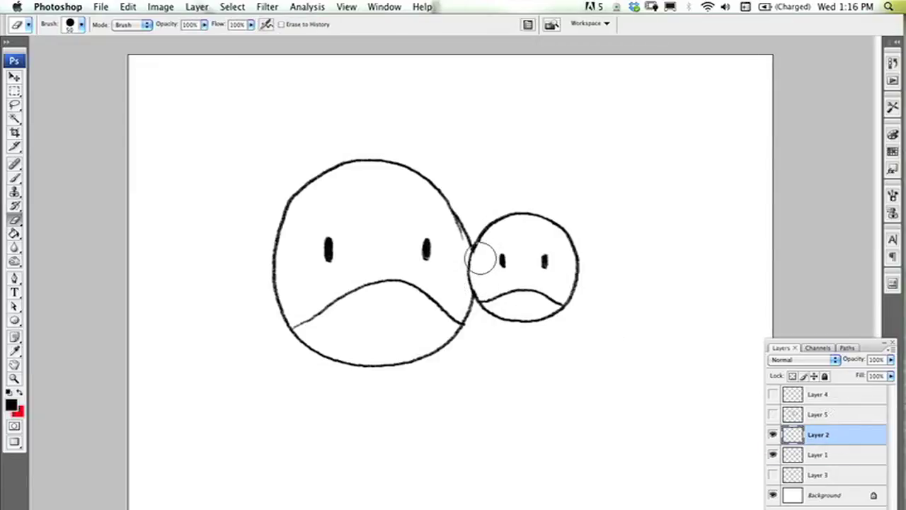
{"action": "key", "text": "b"}
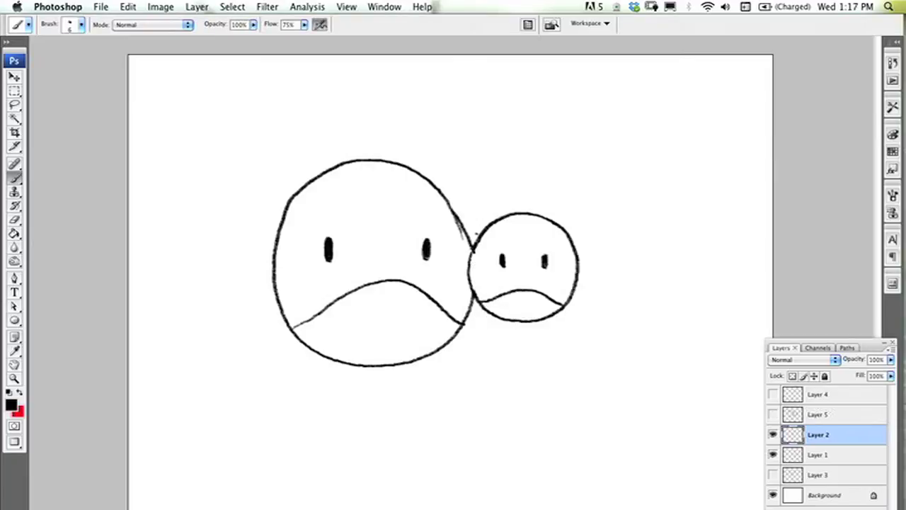
{"action": "key", "text": "e"}
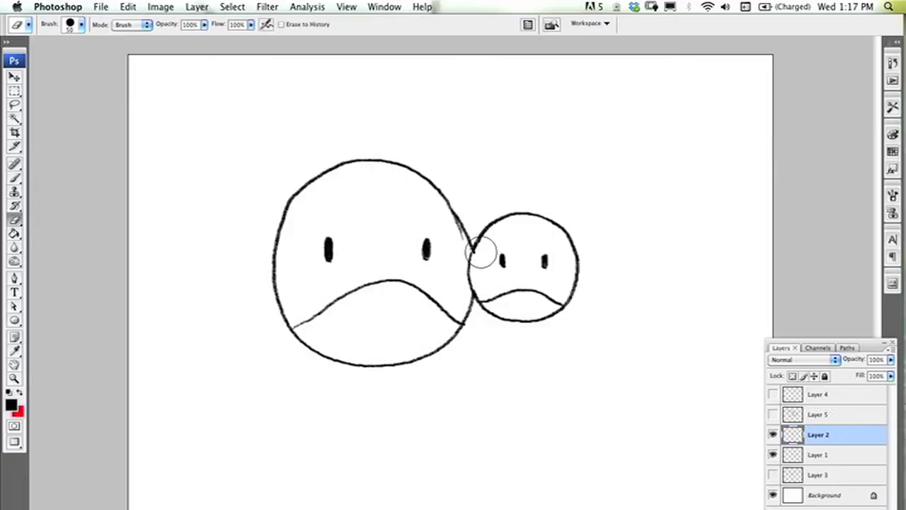
{"action": "key", "text": "b"}
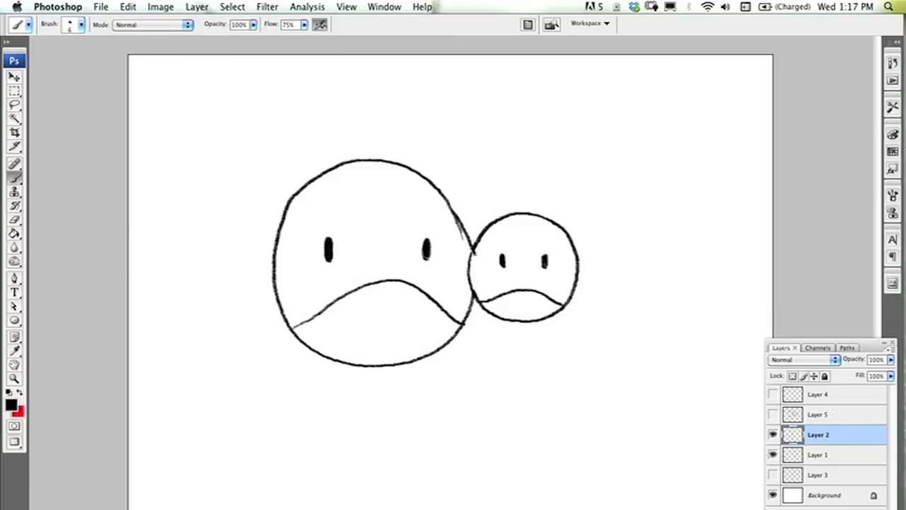
{"action": "left_click", "coordinate": [836, 455]}
{"action": "key", "text": "v"}
{"action": "left_click_drag", "start_coordinate": [551, 295], "coordinate": [592, 292]}
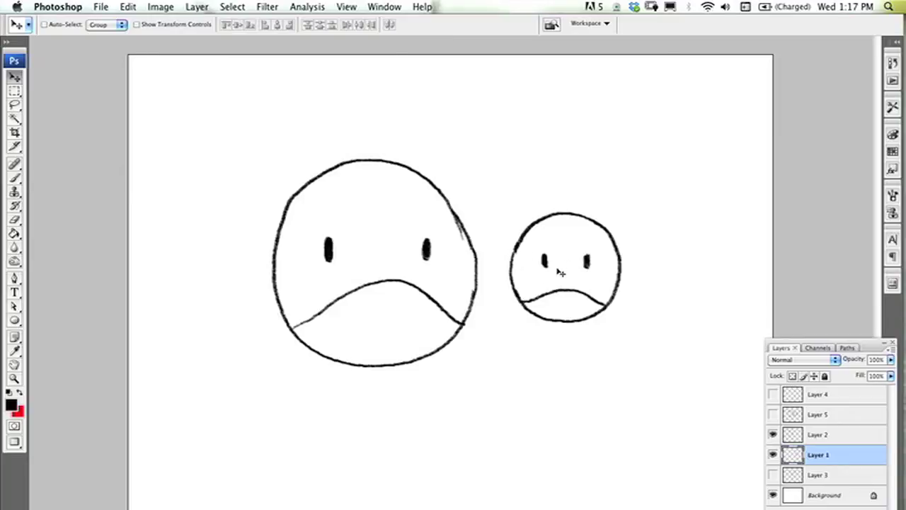
Slide the small face back left onto the big face's edge and erase the overlapping outline.
{"action": "left_click_drag", "start_coordinate": [566, 282], "coordinate": [523, 283]}
{"action": "key", "text": "e"}
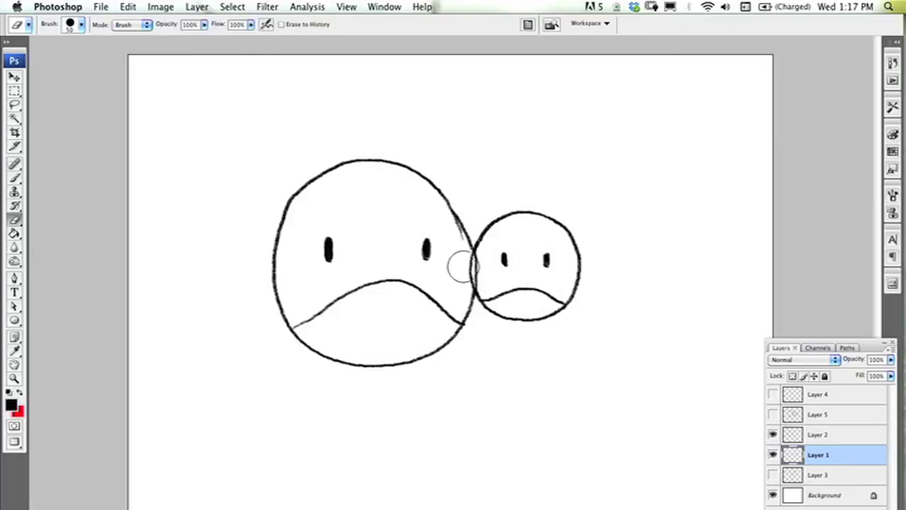
{"action": "left_click_drag", "start_coordinate": [460, 263], "coordinate": [468, 253]}
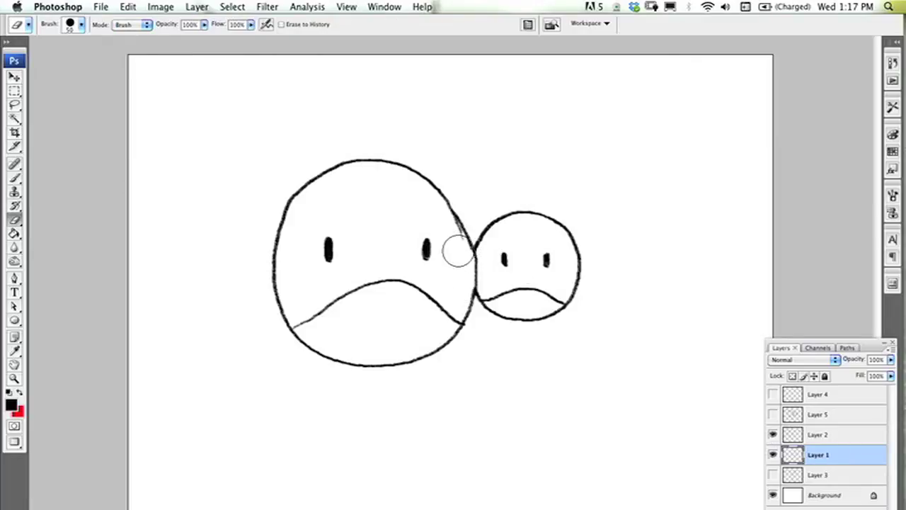
{"action": "key", "text": "v"}
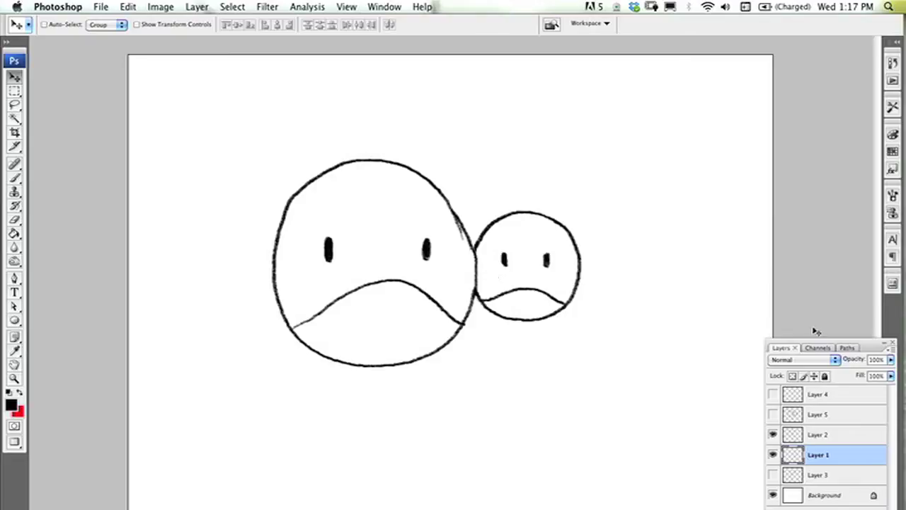
Hide both robot face layers, then show and select the collar-and-tie sketch on Layer 3.
{"action": "left_click_drag", "start_coordinate": [774, 435], "coordinate": [776, 476]}
{"action": "left_click", "coordinate": [775, 475]}
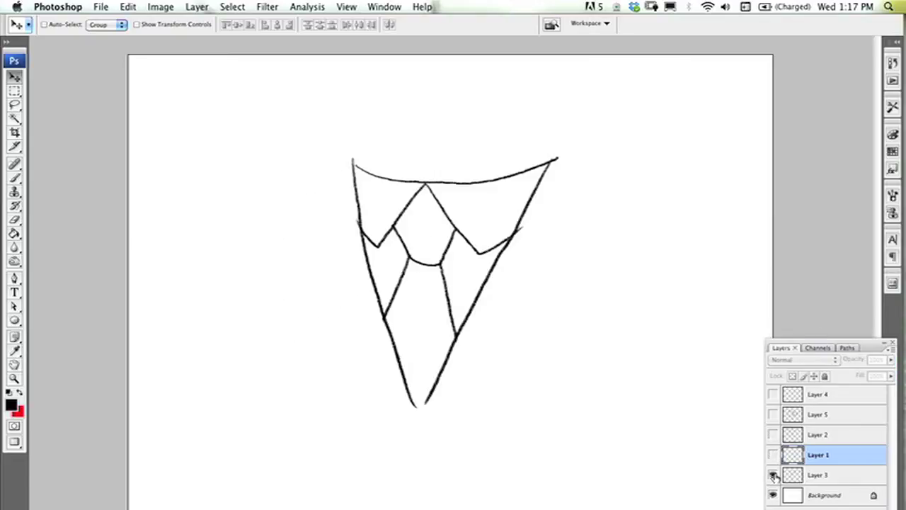
{"action": "left_click", "coordinate": [819, 478]}
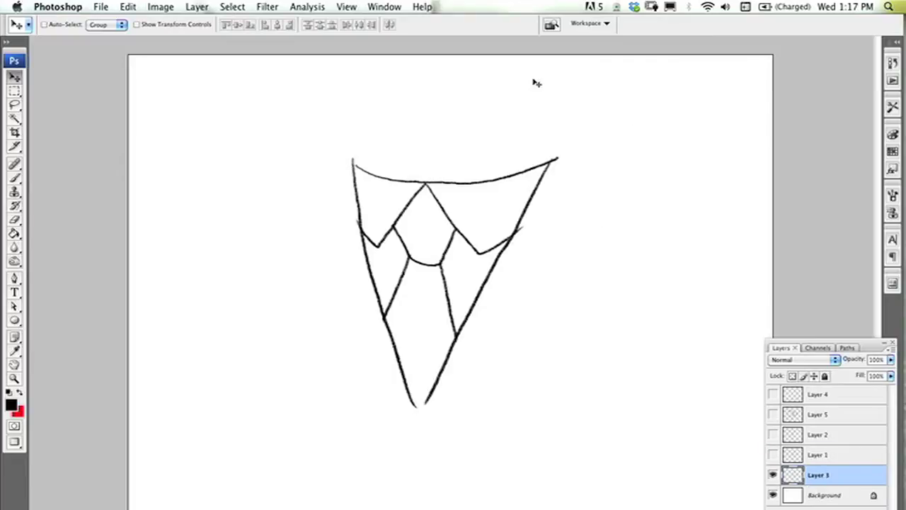
On a new layer, circle the sketch's top point in red, then hide it and reselect Layer 3.
{"action": "key", "text": "b"}
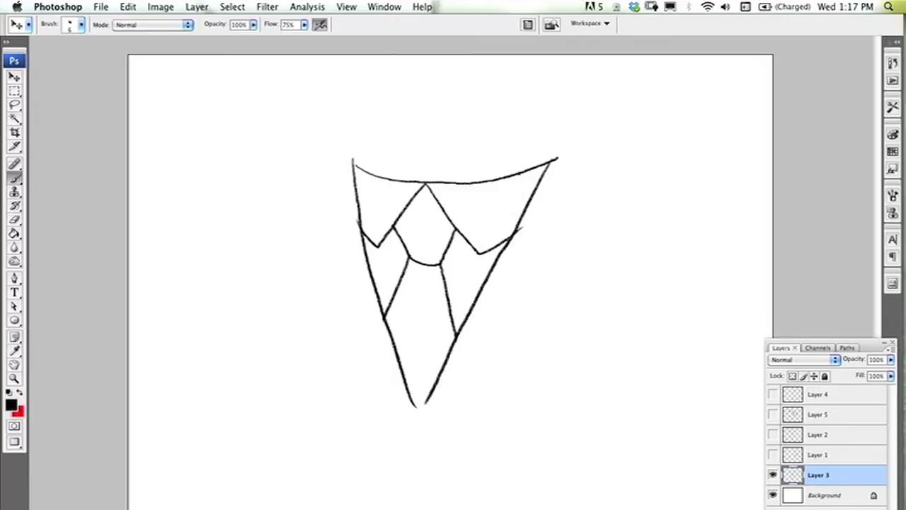
{"action": "key", "text": "x"}
{"action": "key", "text": "super+alt+shift+n"}
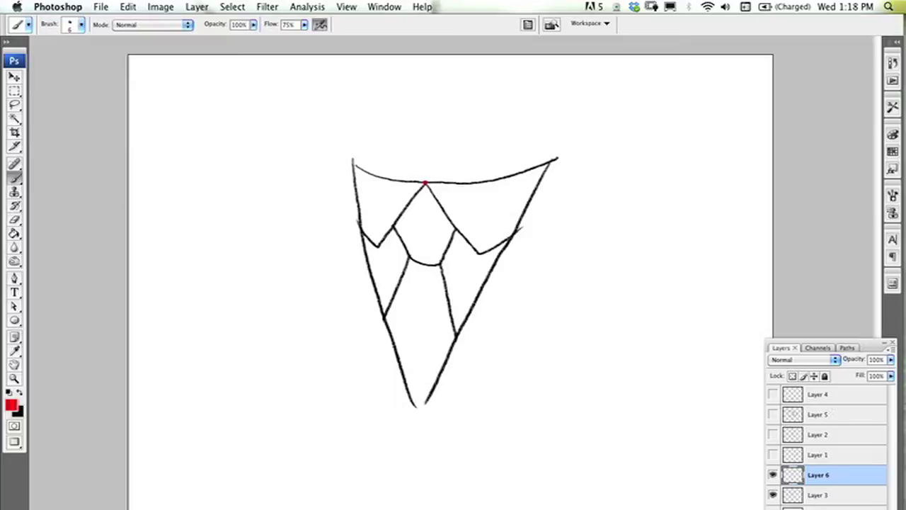
{"action": "mouse_move", "coordinate": [434, 171]}
{"action": "left_mouse_down"}
{"action": "mouse_move", "coordinate": [415, 190]}
{"action": "mouse_move", "coordinate": [425, 198]}
{"action": "mouse_move", "coordinate": [432, 169]}
{"action": "left_mouse_up"}
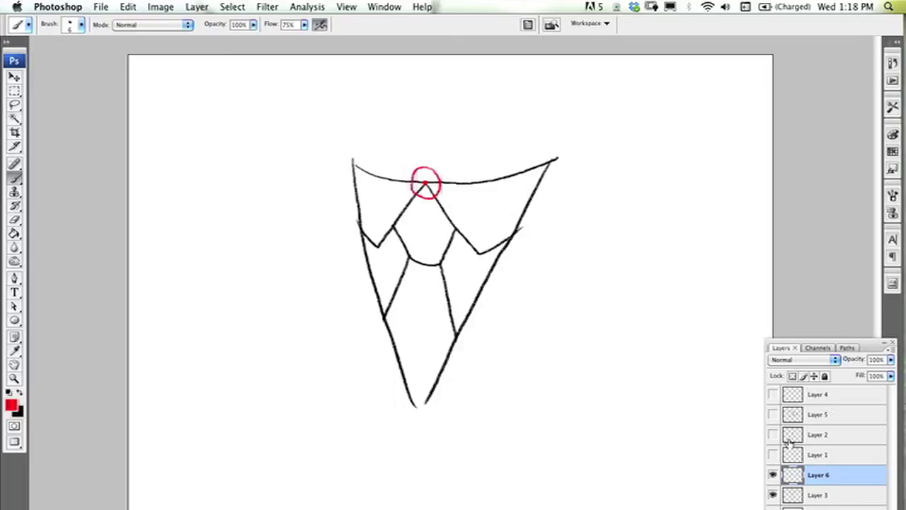
{"action": "left_click", "coordinate": [773, 475]}
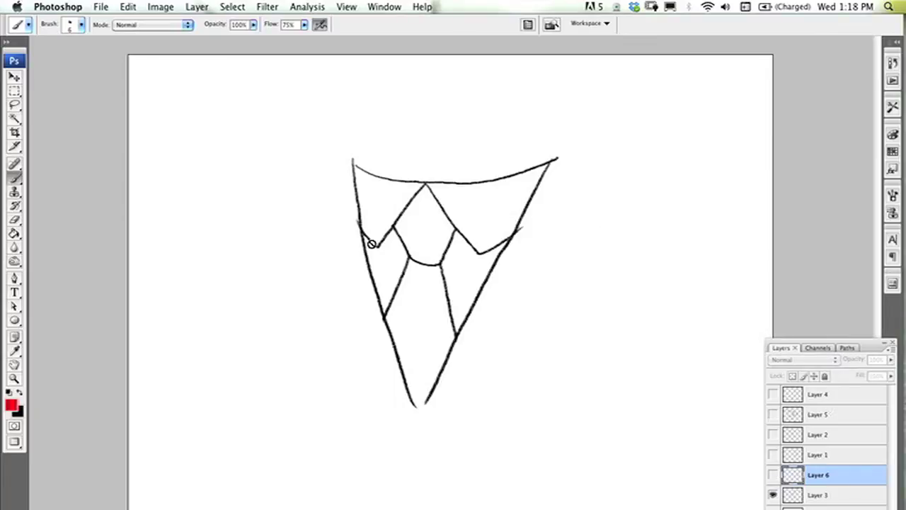
{"action": "left_click", "coordinate": [839, 500]}
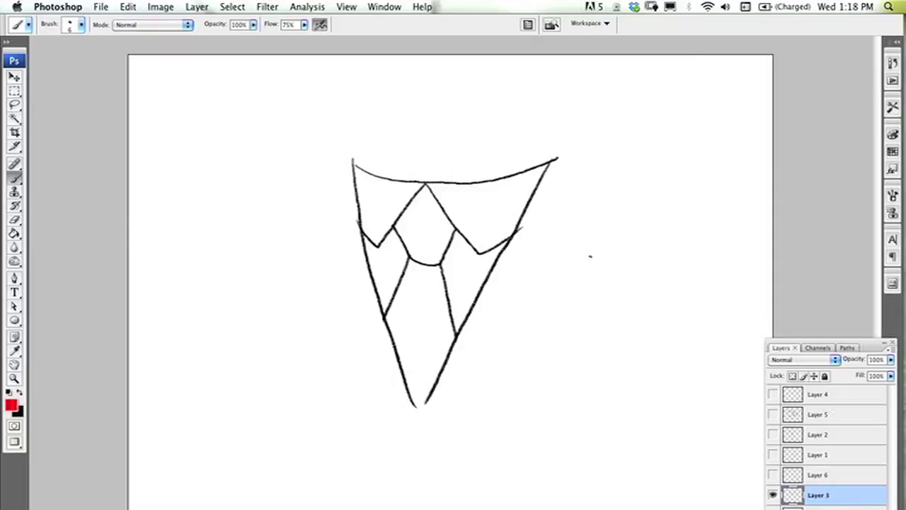
Redraw the line at the tie's top point in black with a smaller brush.
{"action": "key", "text": "x"}
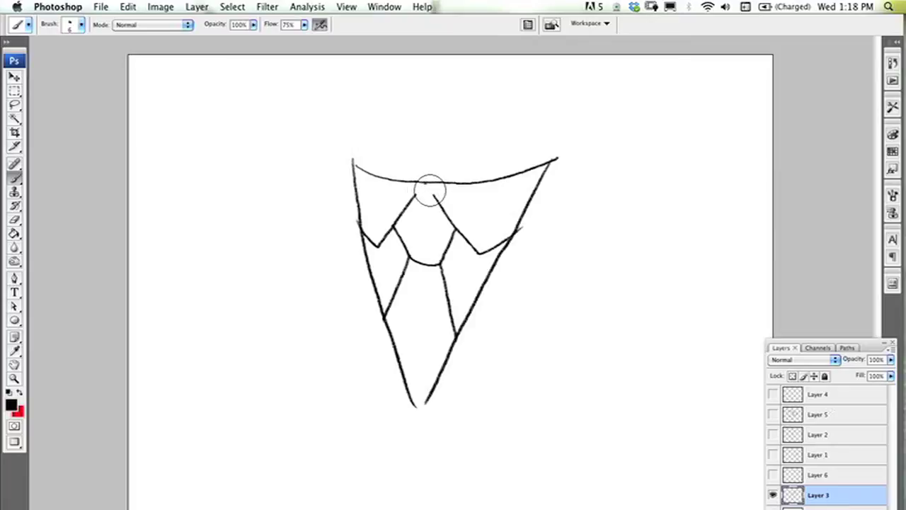
{"action": "key", "text": "bracketleft"}
{"action": "key", "text": "bracketleft"}
{"action": "key", "text": "bracketleft"}
{"action": "mouse_move", "coordinate": [414, 198]}
{"action": "left_mouse_down"}
{"action": "mouse_move", "coordinate": [421, 185]}
{"action": "mouse_move", "coordinate": [416, 195]}
{"action": "left_mouse_up"}
{"action": "key", "text": "e"}
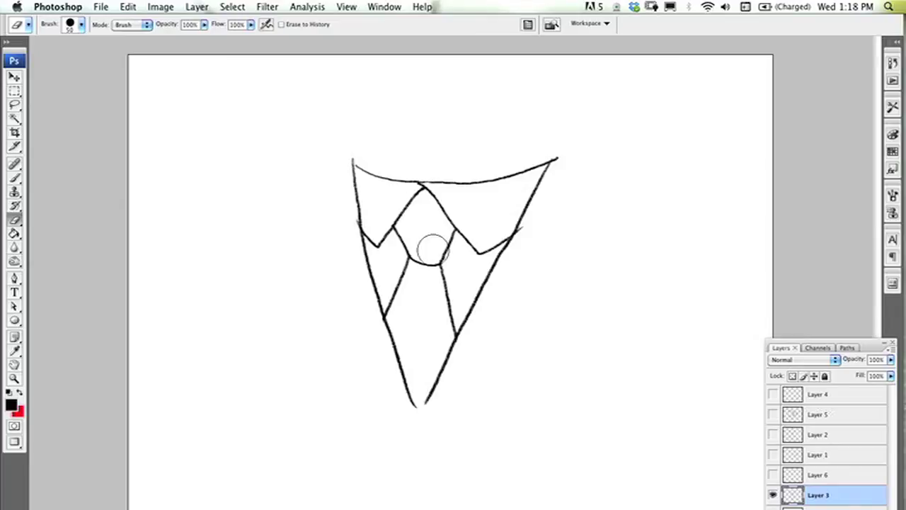
{"action": "key", "text": "b"}
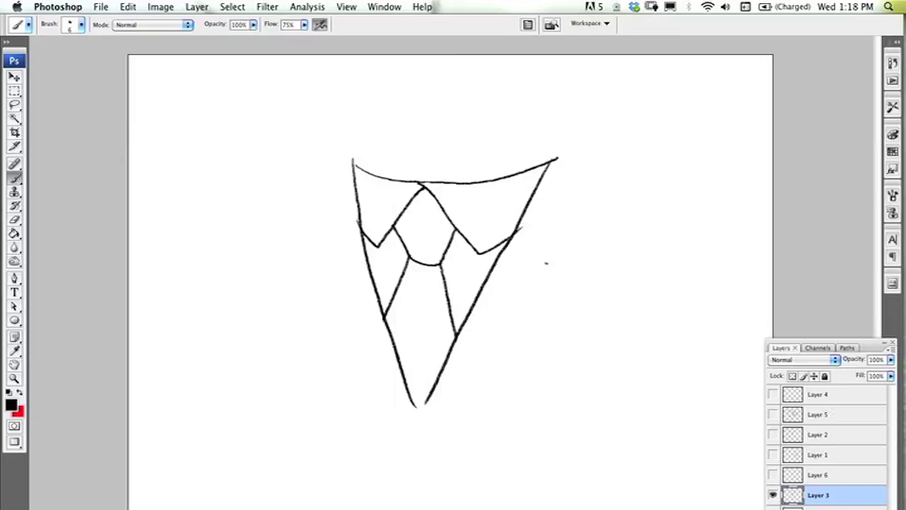
Show the red marker layer again, make it active, and set red as painting colour.
{"action": "left_click", "coordinate": [822, 474]}
{"action": "left_click", "coordinate": [772, 474]}
{"action": "key", "text": "x"}
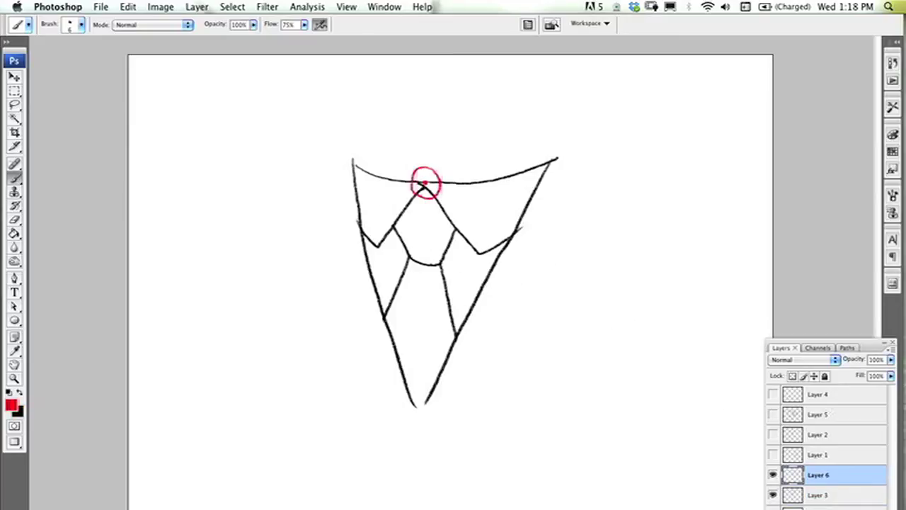
Mark the knot's lower corners in red, hide the markers, then erase those corners on Layer 3.
{"action": "mouse_move", "coordinate": [449, 264]}
{"action": "left_mouse_down"}
{"action": "mouse_move", "coordinate": [442, 256]}
{"action": "mouse_move", "coordinate": [433, 267]}
{"action": "mouse_move", "coordinate": [446, 270]}
{"action": "mouse_move", "coordinate": [402, 247]}
{"action": "mouse_move", "coordinate": [418, 267]}
{"action": "mouse_move", "coordinate": [417, 245]}
{"action": "left_mouse_up"}
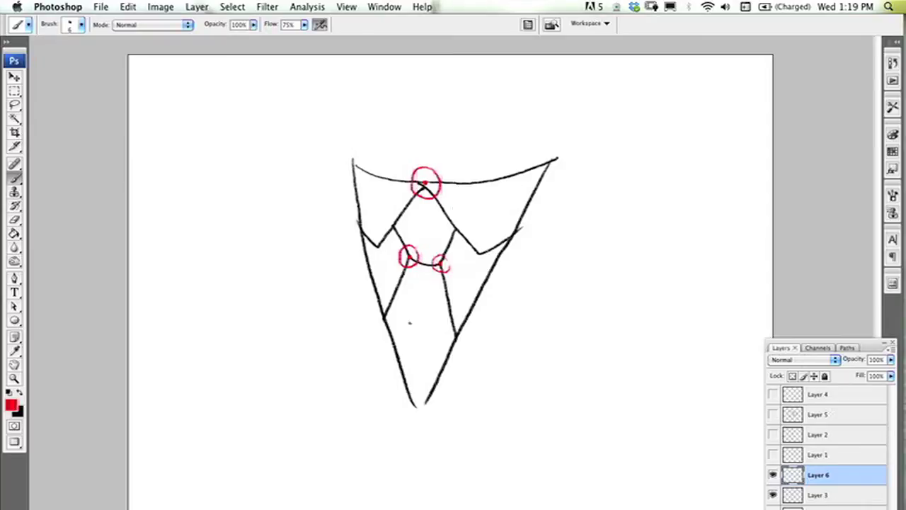
{"action": "left_click", "coordinate": [773, 474]}
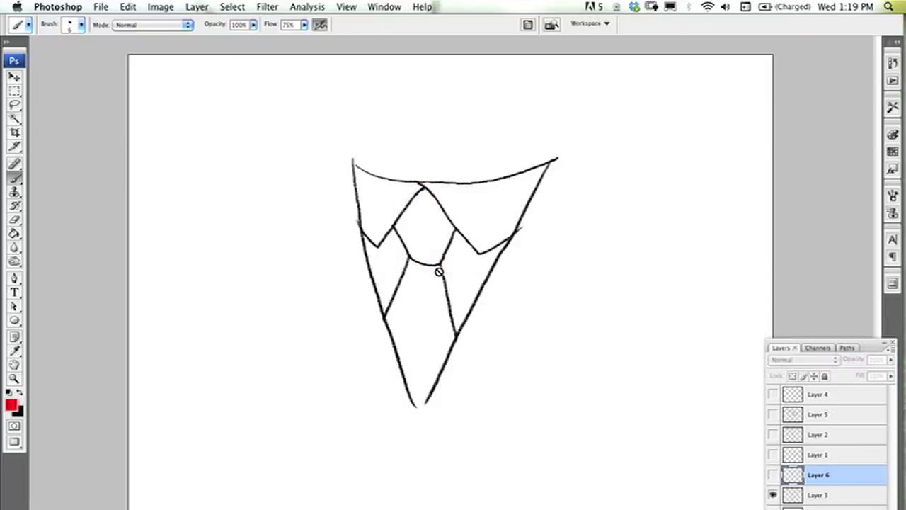
{"action": "left_click", "coordinate": [834, 495]}
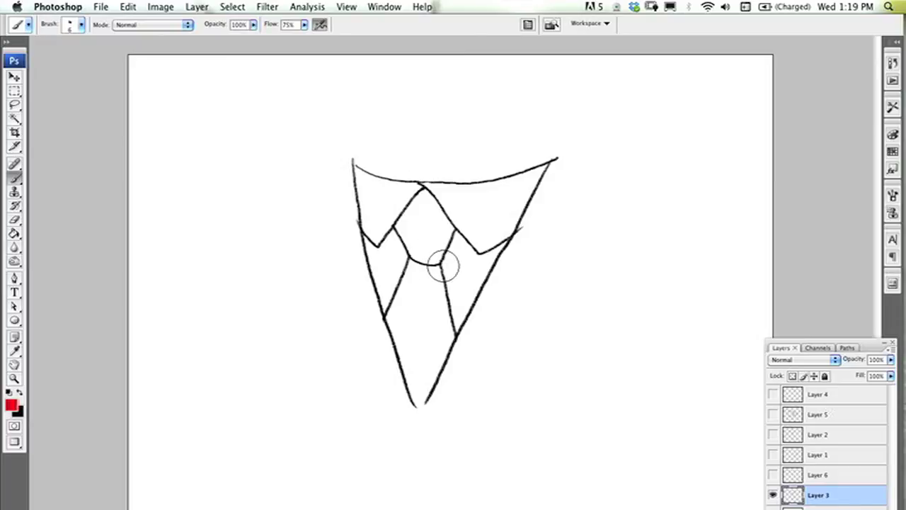
{"action": "mouse_move", "coordinate": [442, 265]}
{"action": "left_mouse_down"}
{"action": "mouse_move", "coordinate": [399, 253]}
{"action": "mouse_move", "coordinate": [411, 257]}
{"action": "mouse_move", "coordinate": [405, 242]}
{"action": "left_mouse_up"}
In black, redraw the left knot line and extend both tie outlines down to a longer tip.
{"action": "key", "text": "x"}
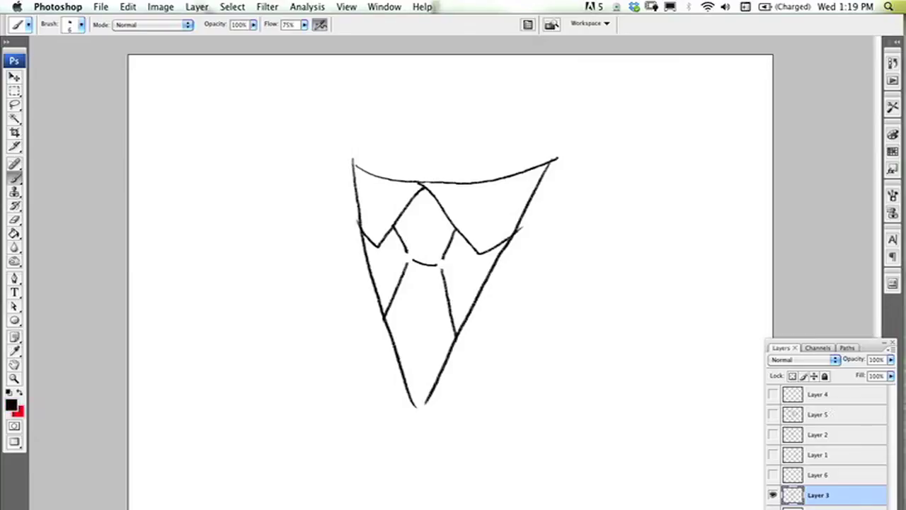
{"action": "mouse_move", "coordinate": [406, 246]}
{"action": "left_mouse_down"}
{"action": "mouse_move", "coordinate": [410, 268]}
{"action": "mouse_move", "coordinate": [442, 263]}
{"action": "mouse_move", "coordinate": [442, 274]}
{"action": "left_mouse_up"}
{"action": "left_click_drag", "start_coordinate": [425, 403], "coordinate": [405, 446]}
{"action": "left_click_drag", "start_coordinate": [413, 401], "coordinate": [418, 416]}
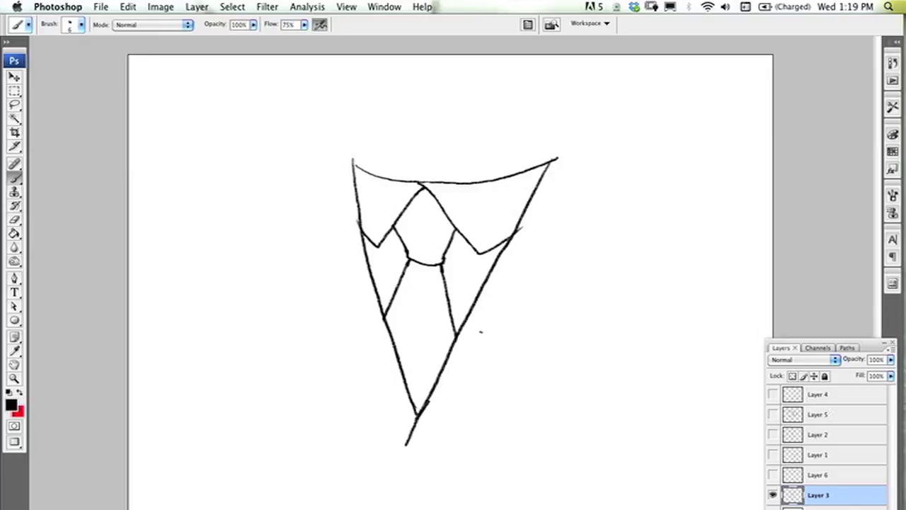